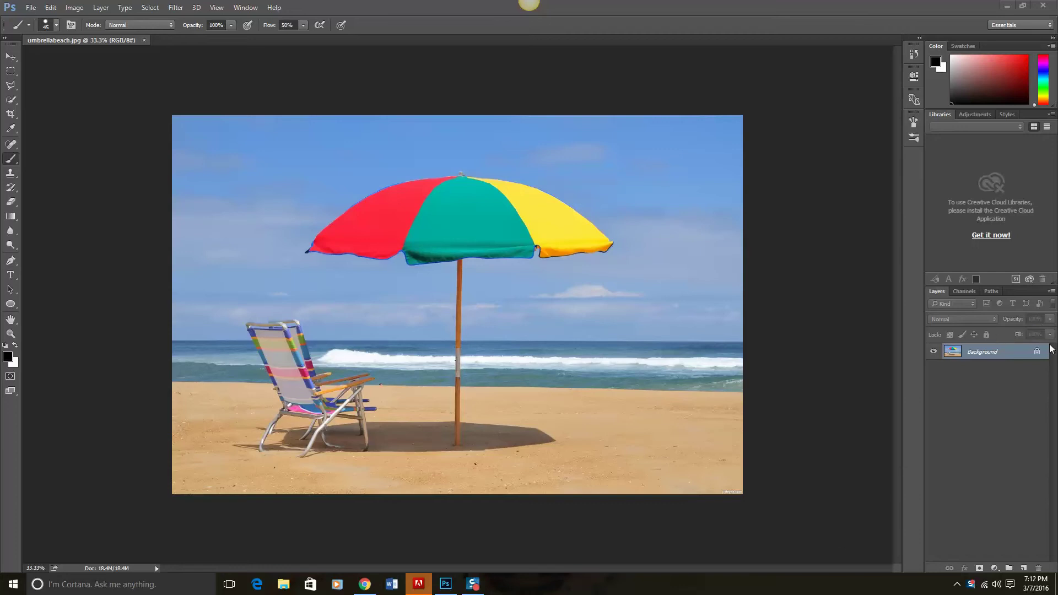
Save the photo as umbrellabeachselectcolor.jpg on the Desktop, replacing the existing file, at High JPEG quality
click(38, 8)
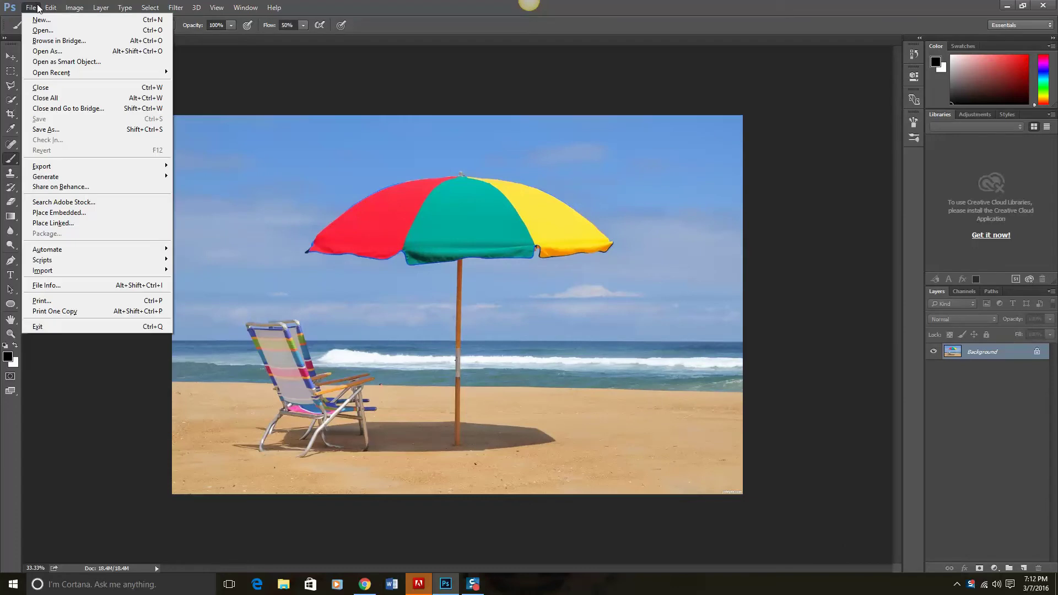
click(35, 129)
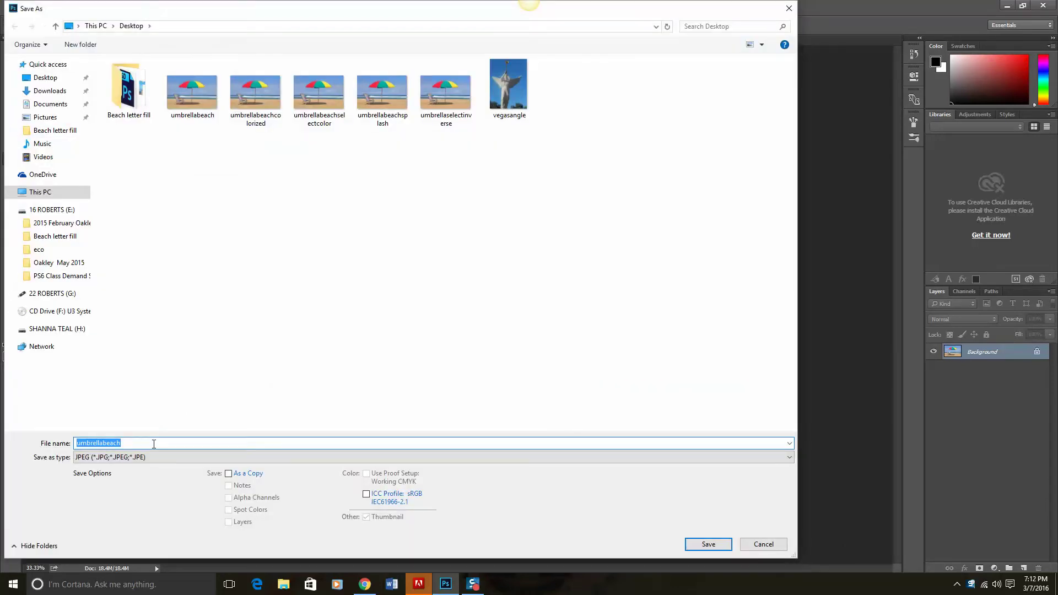
click(154, 444)
text(selectcol)
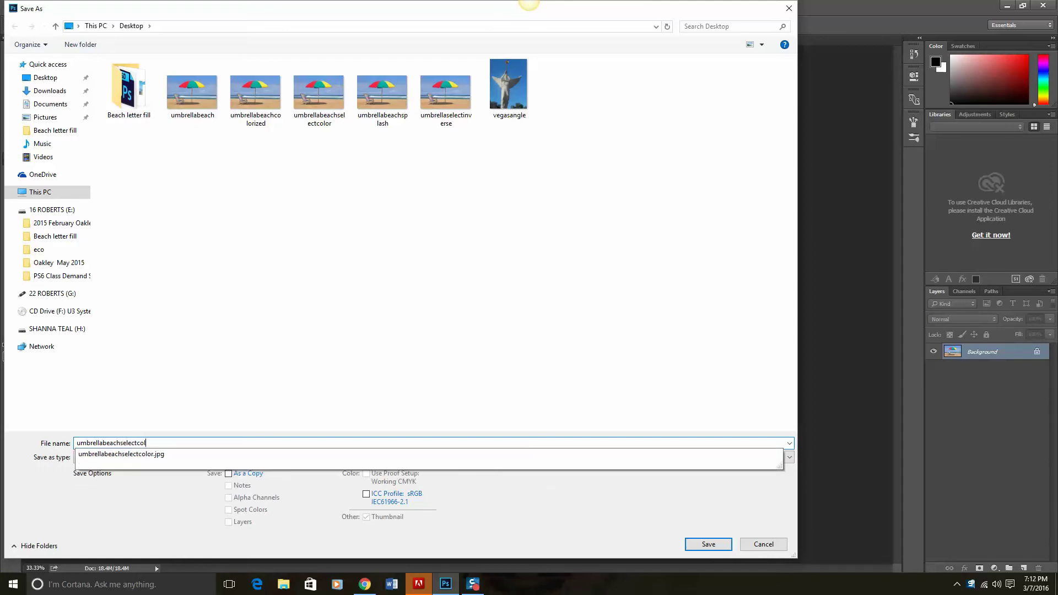
text(or)
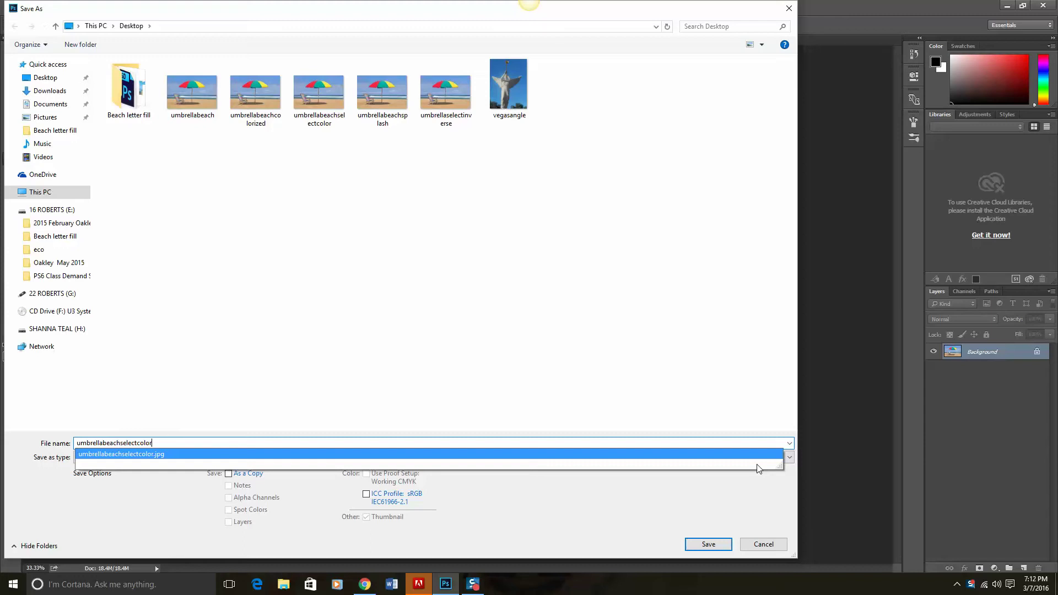
click(705, 544)
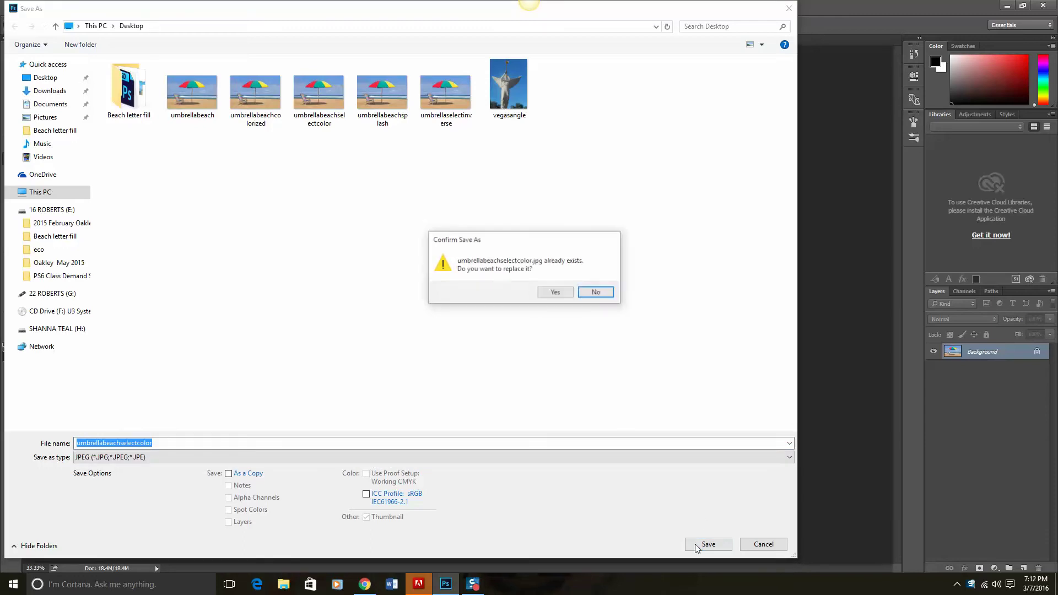
click(552, 295)
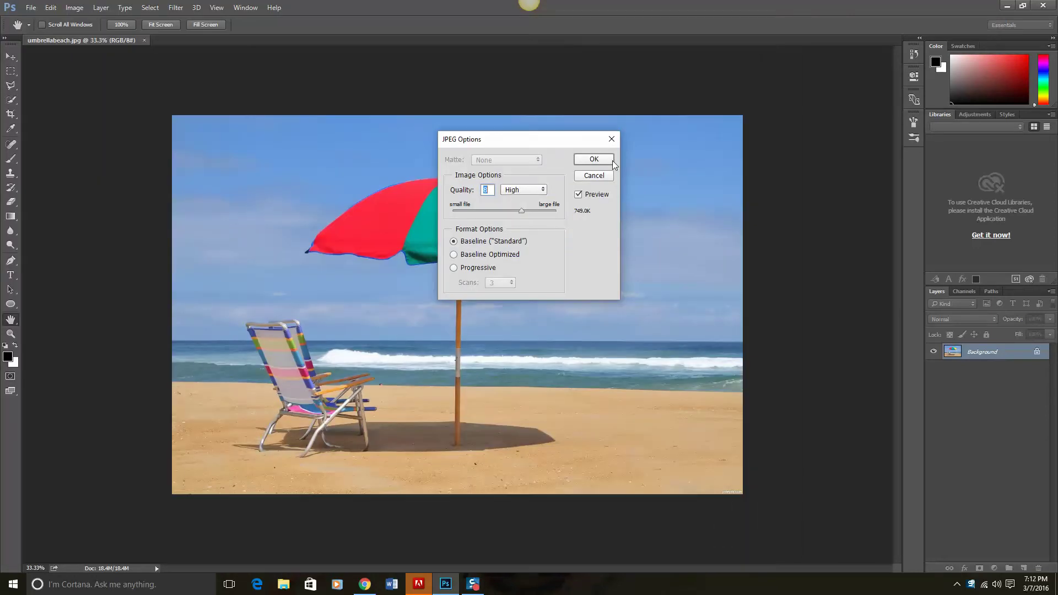
click(593, 159)
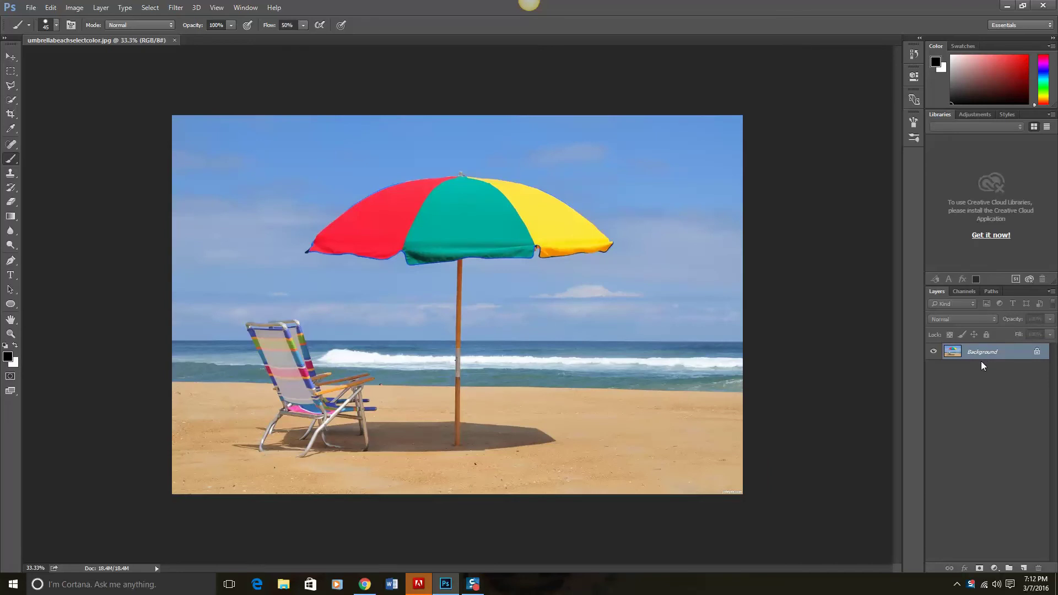
Duplicate the Background layer as 'sat' above the original and keep sat selected
right_click(989, 356)
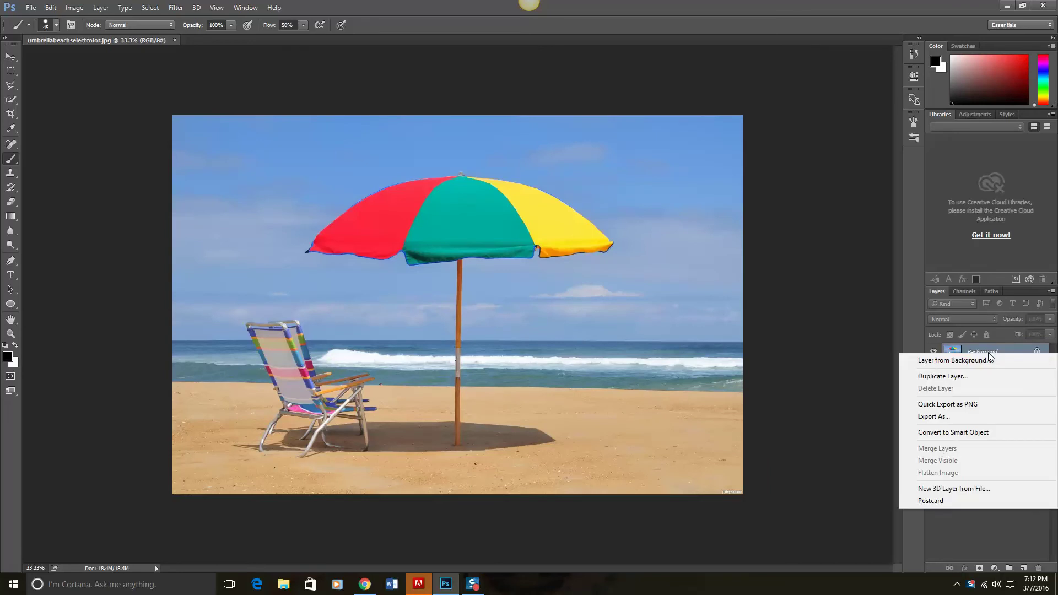
click(967, 375)
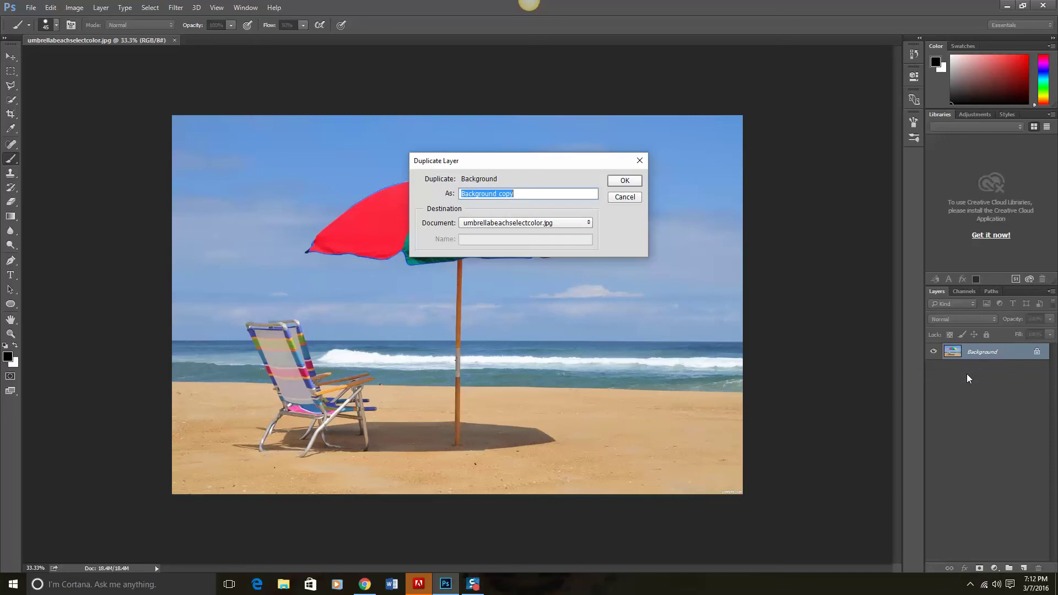
text(sat)
click(618, 185)
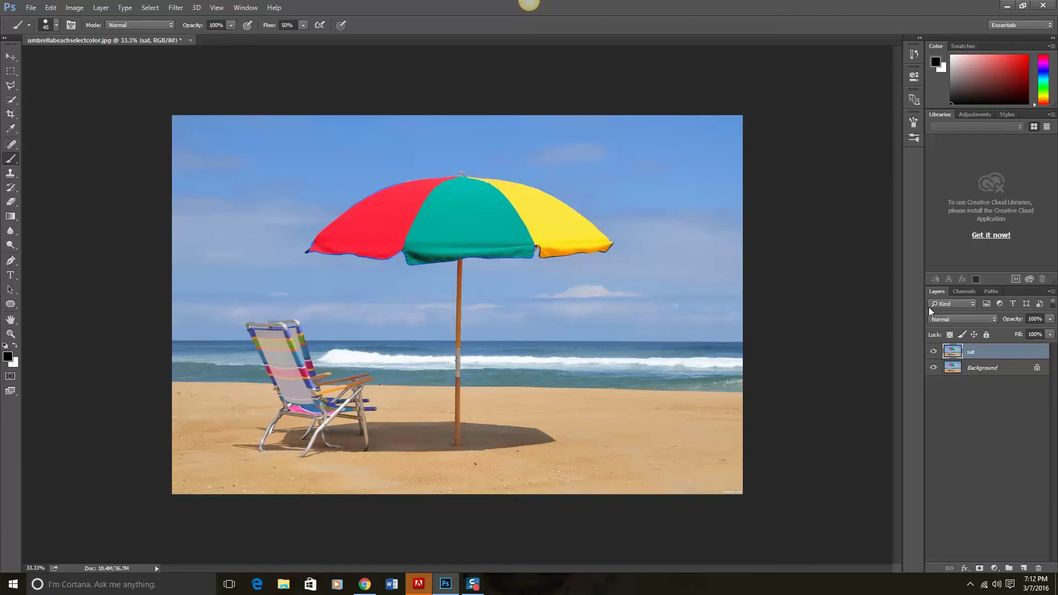
click(988, 369)
click(982, 354)
Add a Hue/Saturation 1 adjustment layer with Saturation set to -100
click(108, 11)
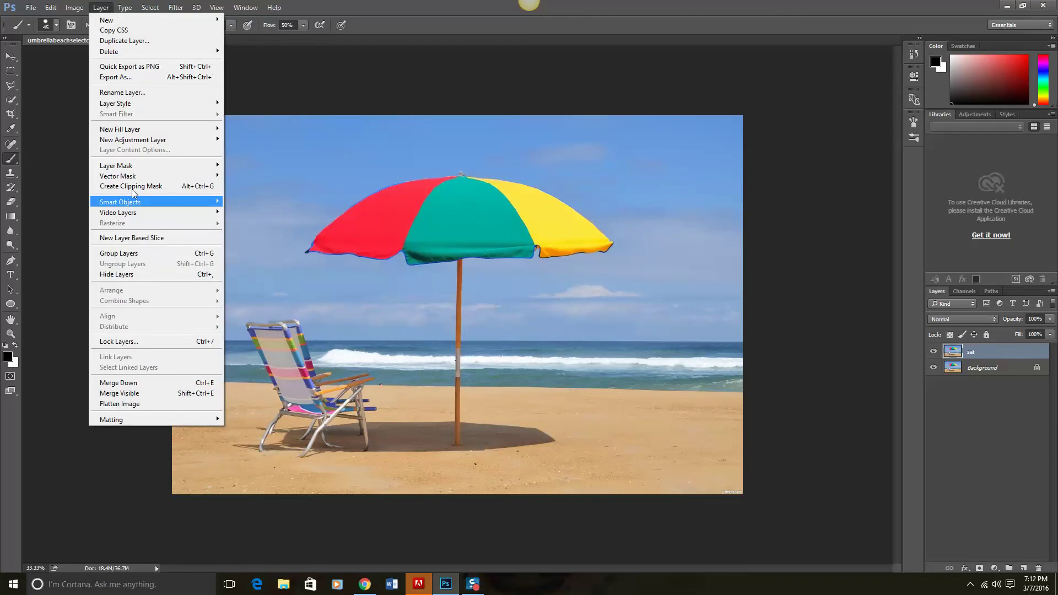
mouse_move(131, 144)
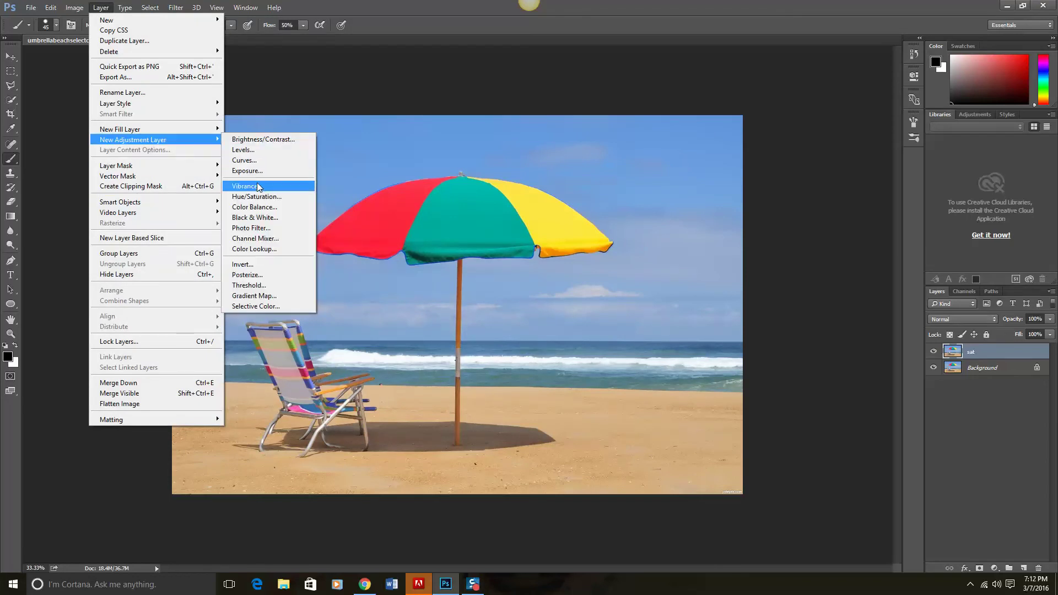
click(254, 197)
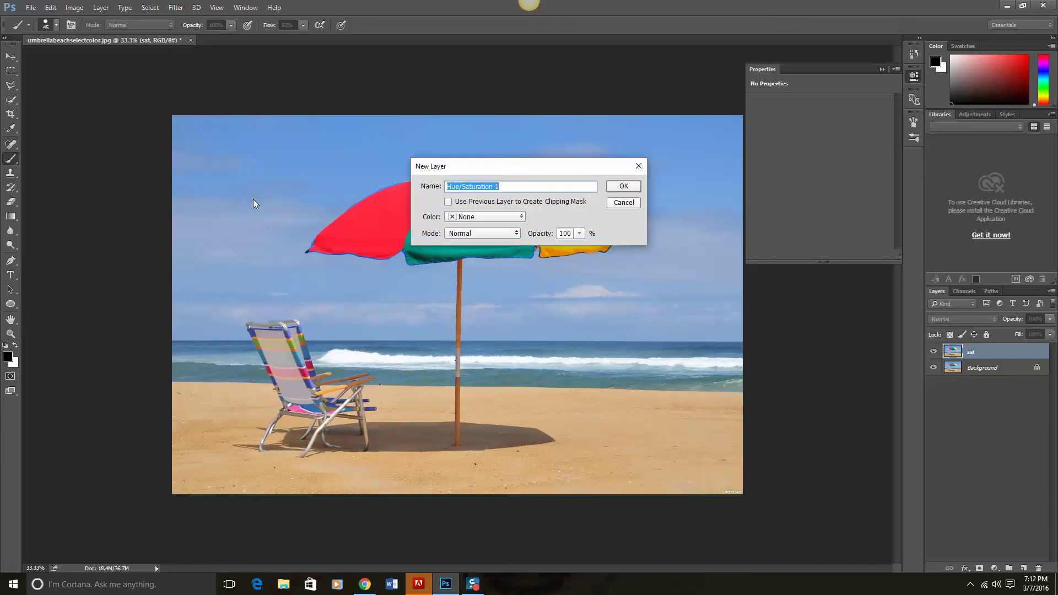
click(621, 187)
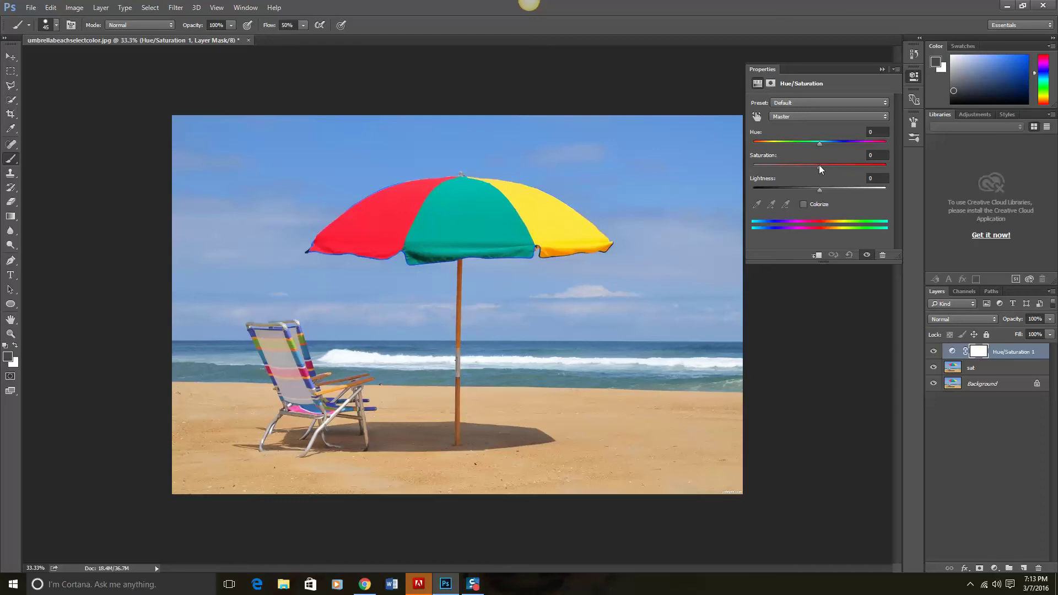
drag(819, 165, 731, 166)
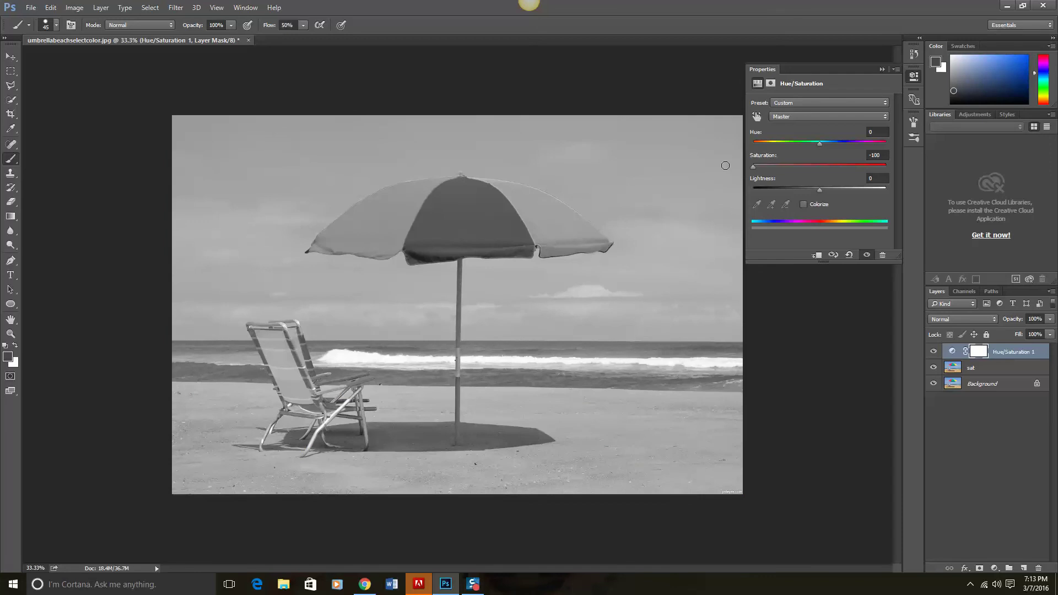
click(881, 70)
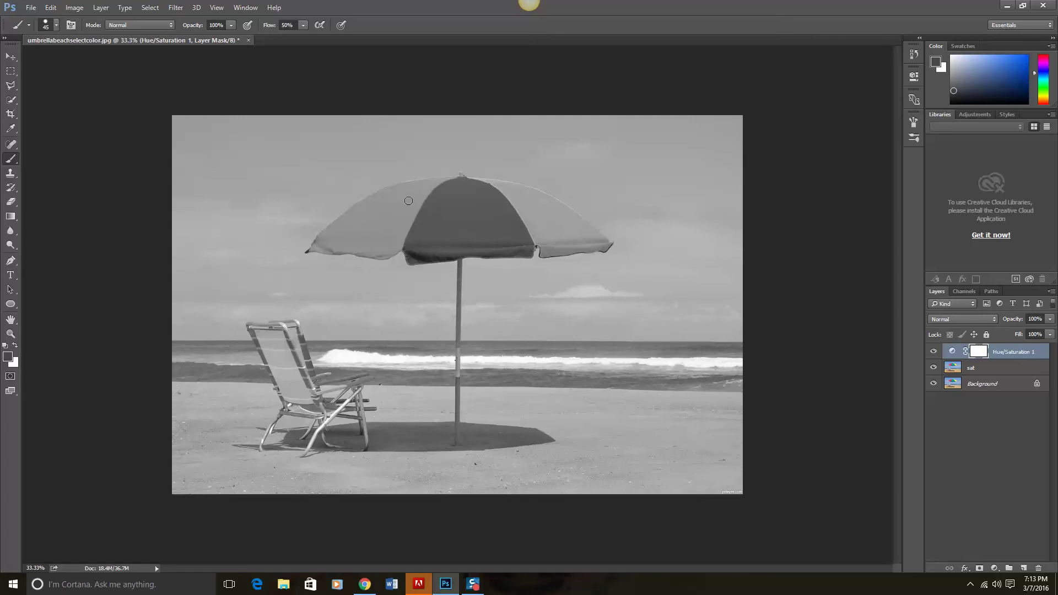
Brush over the umbrella's left panel, grey patches and top on the mask to restore colour
mouse_move(408, 201)
mouse_down()
mouse_move(383, 218)
mouse_move(396, 201)
mouse_move(393, 234)
mouse_move(386, 202)
mouse_move(425, 189)
mouse_move(443, 209)
mouse_move(457, 206)
mouse_move(451, 227)
mouse_move(454, 202)
mouse_move(435, 194)
mouse_move(420, 208)
mouse_move(433, 227)
mouse_move(489, 228)
mouse_move(498, 206)
mouse_move(473, 181)
mouse_move(444, 182)
mouse_up()
mouse_move(362, 230)
mouse_down()
mouse_move(422, 197)
mouse_move(430, 224)
mouse_move(408, 220)
mouse_move(435, 239)
mouse_move(493, 195)
mouse_move(528, 209)
mouse_move(501, 200)
mouse_move(523, 205)
mouse_move(520, 217)
mouse_move(548, 214)
mouse_move(526, 217)
mouse_move(540, 234)
mouse_move(541, 206)
mouse_move(530, 234)
mouse_move(546, 232)
mouse_move(546, 254)
mouse_move(614, 240)
mouse_move(496, 192)
mouse_move(420, 206)
mouse_move(367, 240)
mouse_move(386, 241)
mouse_move(425, 213)
mouse_move(383, 252)
mouse_move(411, 228)
mouse_move(344, 231)
mouse_move(364, 233)
mouse_move(319, 245)
mouse_move(360, 206)
mouse_move(434, 187)
mouse_up()
mouse_move(348, 228)
mouse_down()
mouse_move(386, 245)
mouse_move(460, 193)
mouse_move(383, 216)
mouse_move(434, 242)
mouse_move(418, 245)
mouse_move(422, 217)
mouse_move(432, 238)
mouse_move(412, 246)
mouse_move(461, 227)
mouse_move(479, 241)
mouse_move(456, 248)
mouse_move(501, 244)
mouse_move(533, 224)
mouse_move(501, 239)
mouse_move(527, 230)
mouse_move(509, 227)
mouse_move(534, 254)
mouse_move(410, 260)
mouse_move(404, 252)
mouse_move(421, 228)
mouse_up()
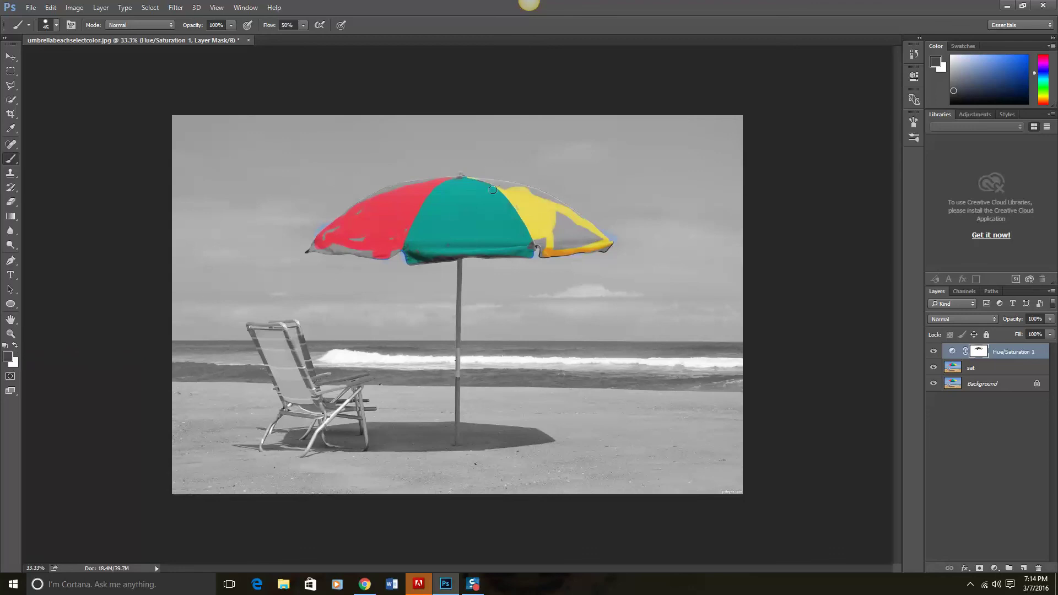
mouse_move(492, 189)
mouse_down()
mouse_move(513, 181)
mouse_move(513, 200)
mouse_move(505, 151)
mouse_move(514, 210)
mouse_move(502, 157)
mouse_up()
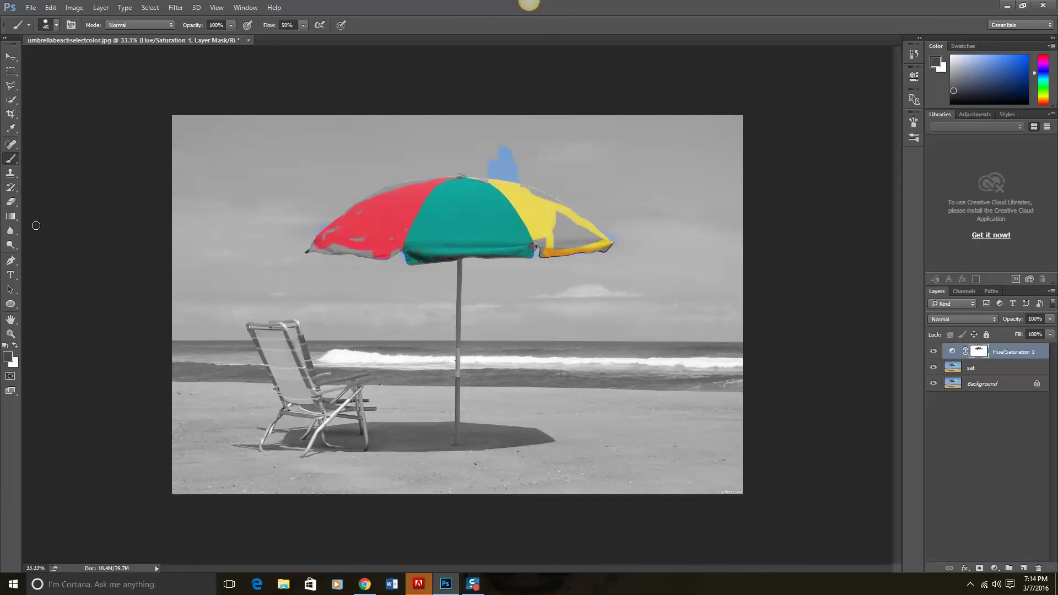
Use the Eraser to remove the stray blue stroke above the umbrella on the mask
click(11, 202)
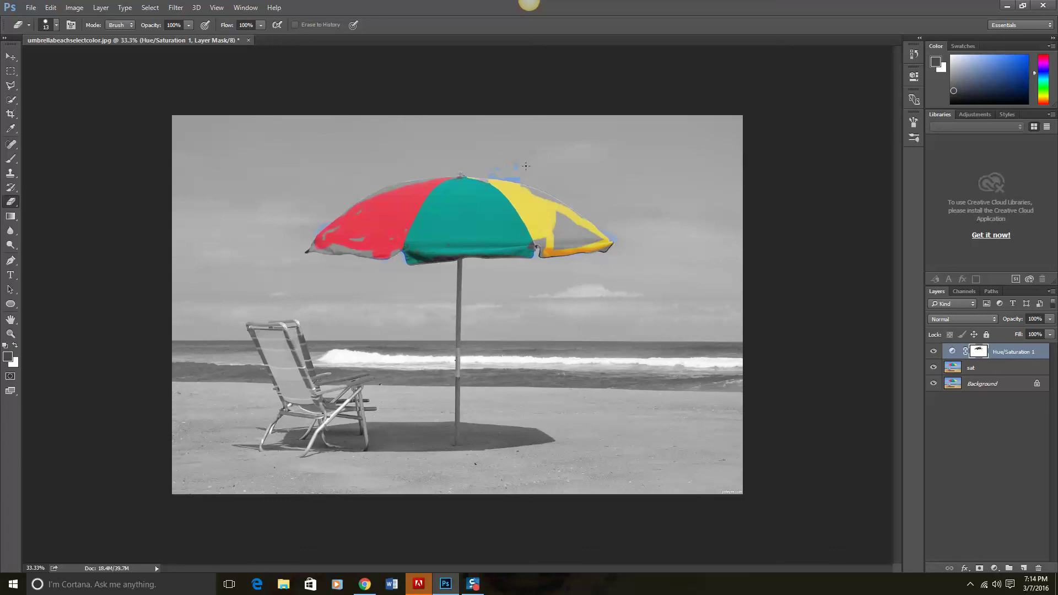
drag(517, 174, 484, 175)
At 200% zoom, brush colour into the grey gaps along the umbrella rim and red panel
click(215, 9)
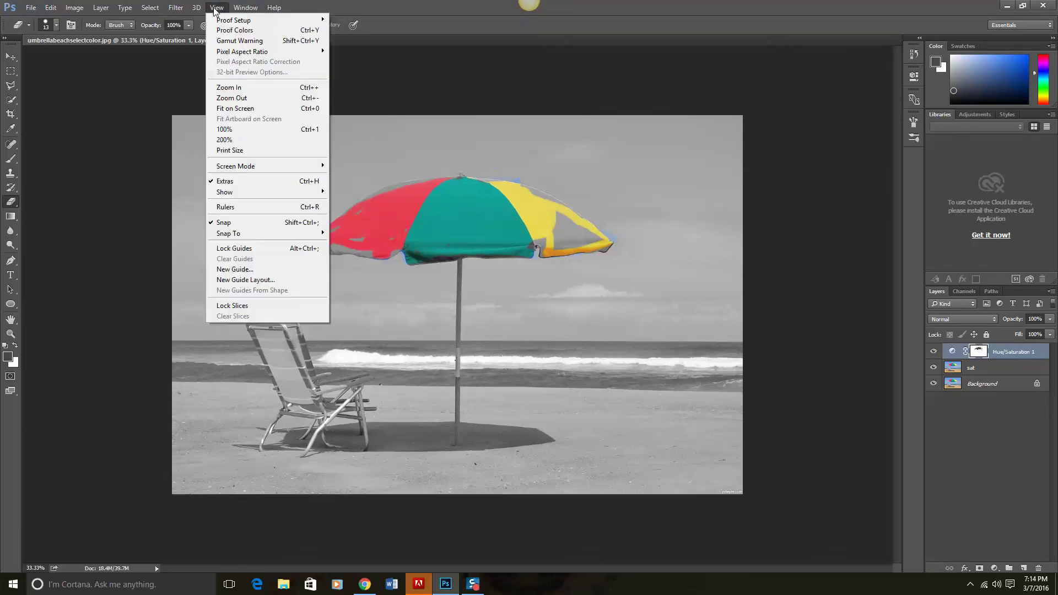
click(234, 139)
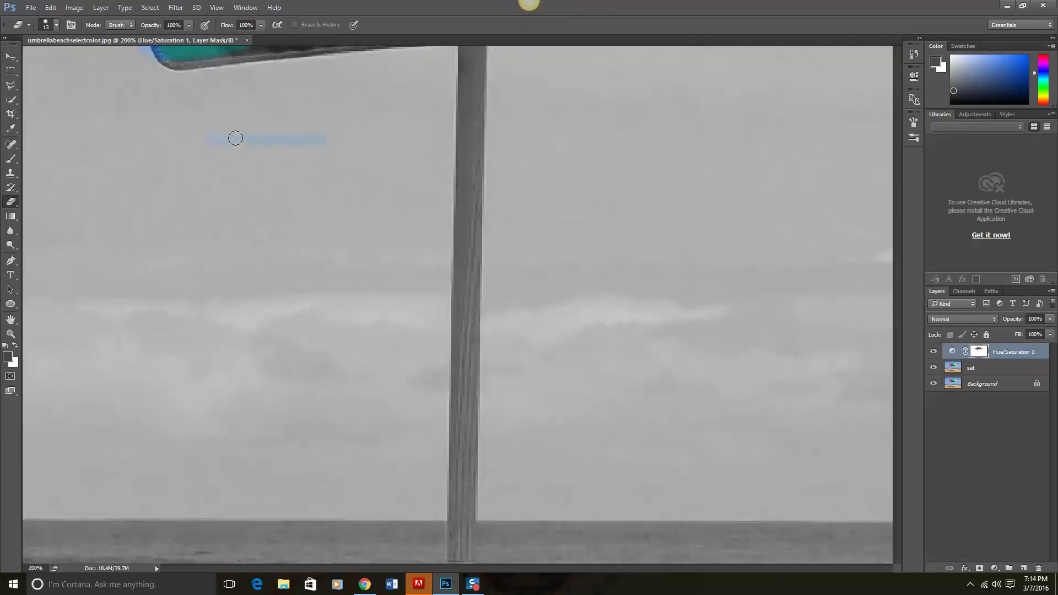
drag(897, 301, 902, 206)
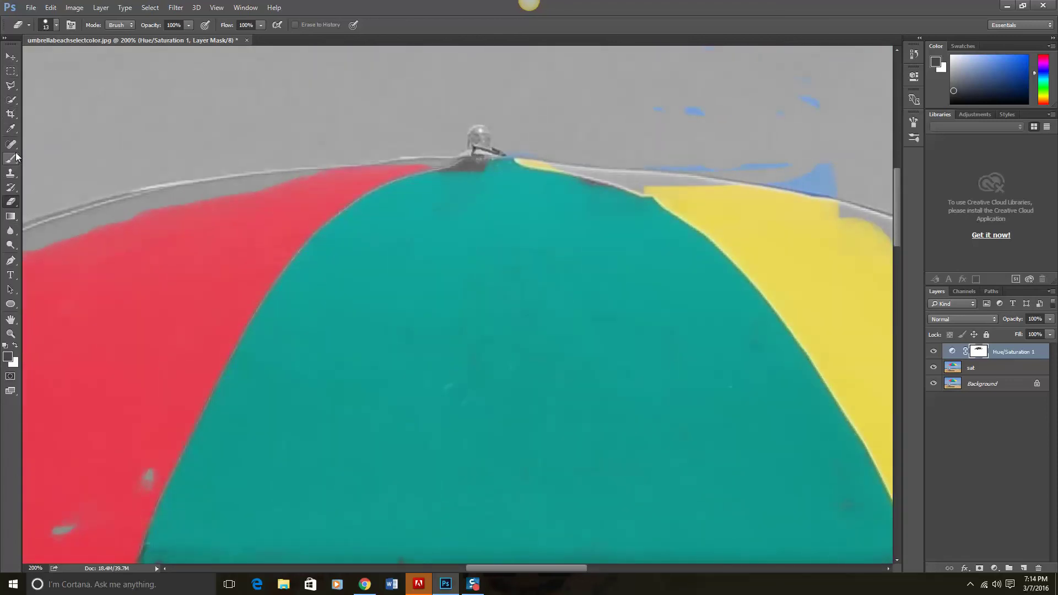
click(13, 158)
mouse_move(218, 198)
mouse_down()
mouse_move(119, 216)
mouse_move(33, 234)
mouse_up()
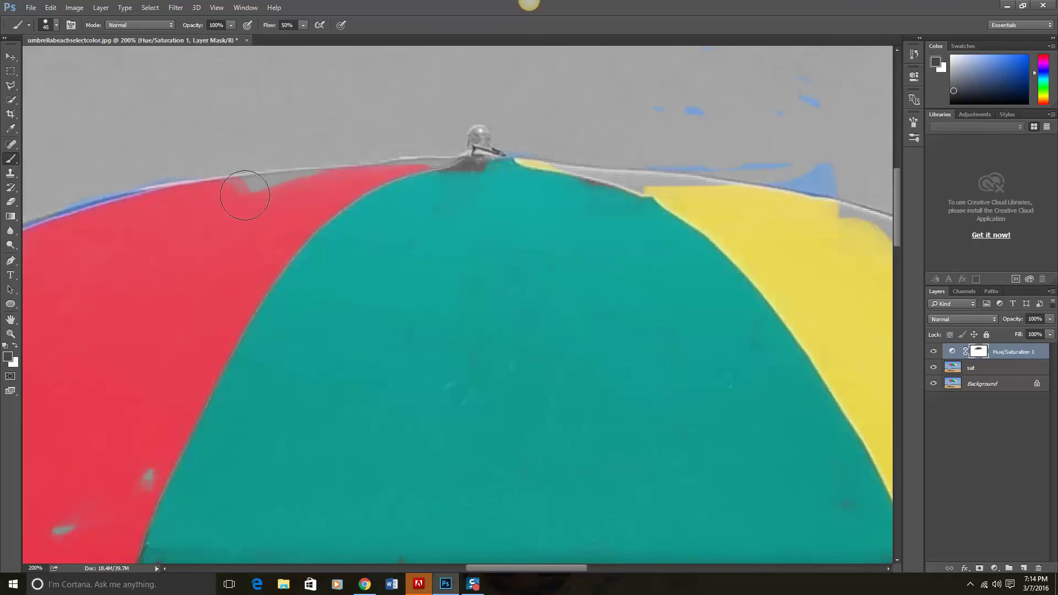
mouse_move(244, 195)
mouse_down()
mouse_move(466, 174)
mouse_move(651, 192)
mouse_move(704, 201)
mouse_move(779, 244)
mouse_move(805, 286)
mouse_up()
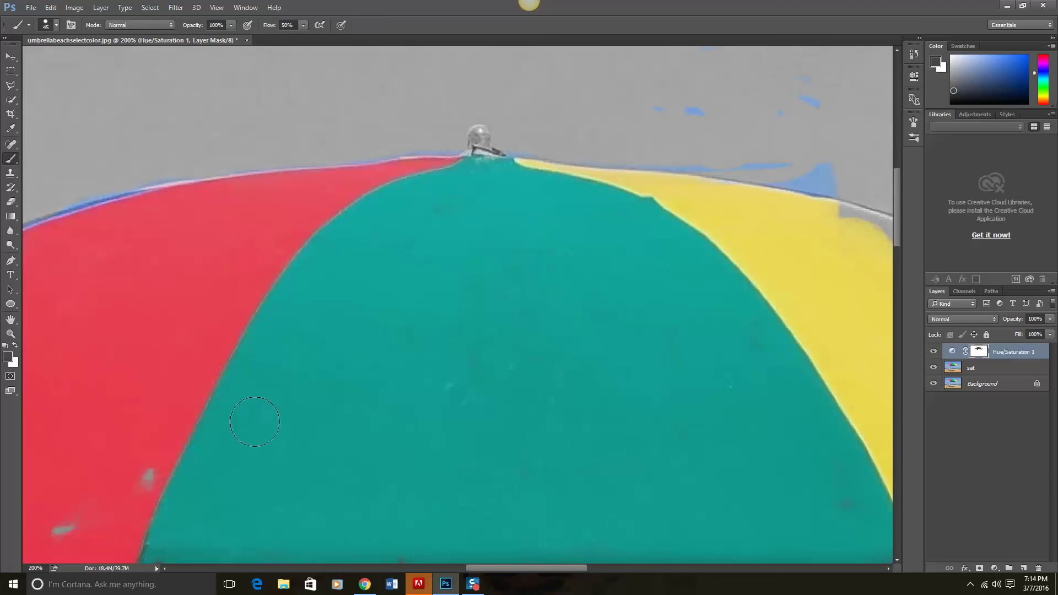
mouse_move(146, 475)
mouse_down()
mouse_move(145, 499)
mouse_move(58, 531)
mouse_up()
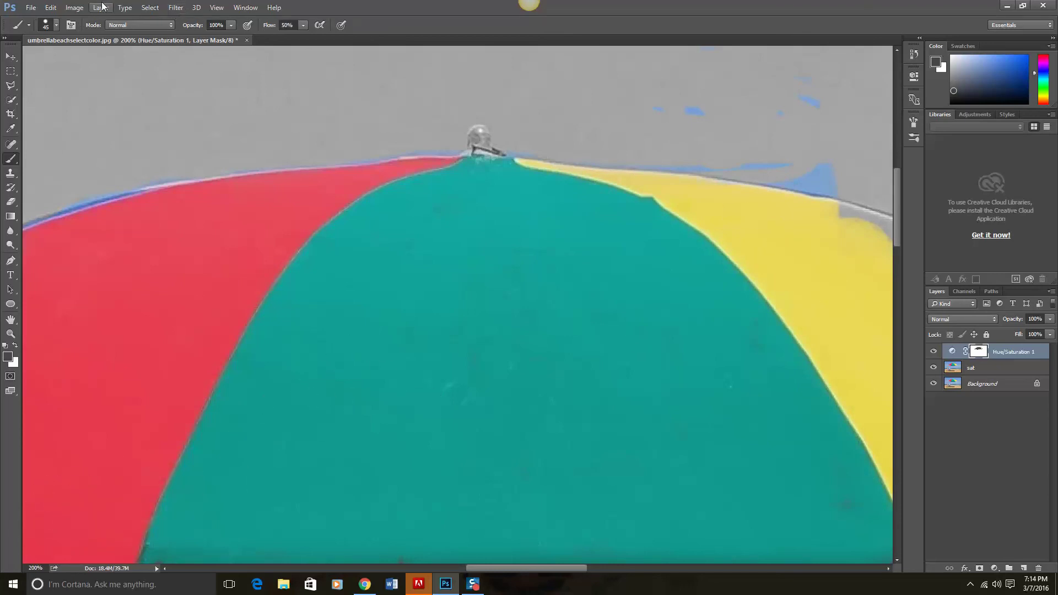
Return the view to 100% and zoom out to see the whole photo
click(218, 9)
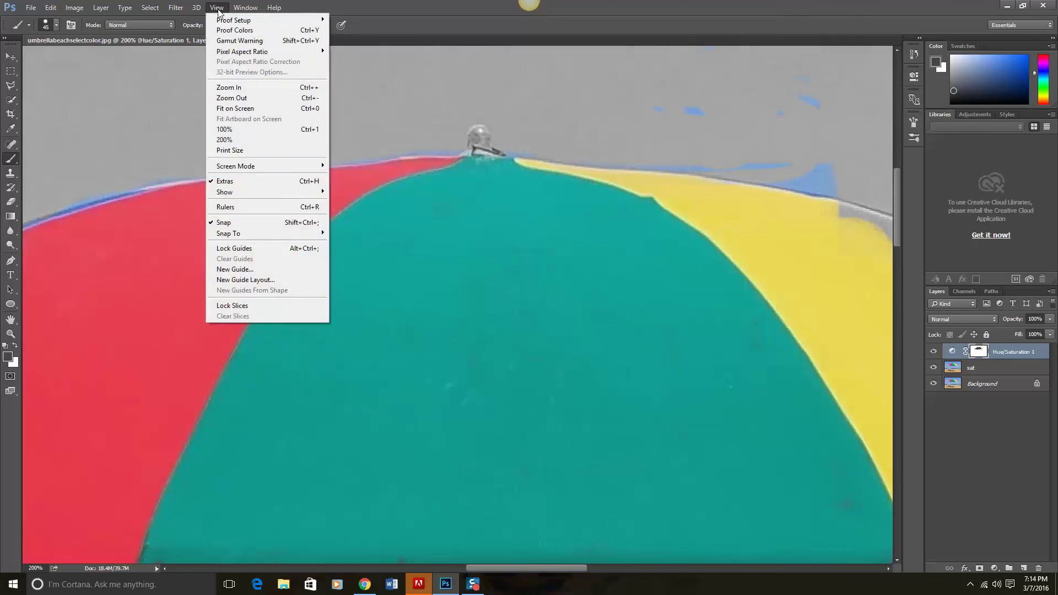
click(236, 131)
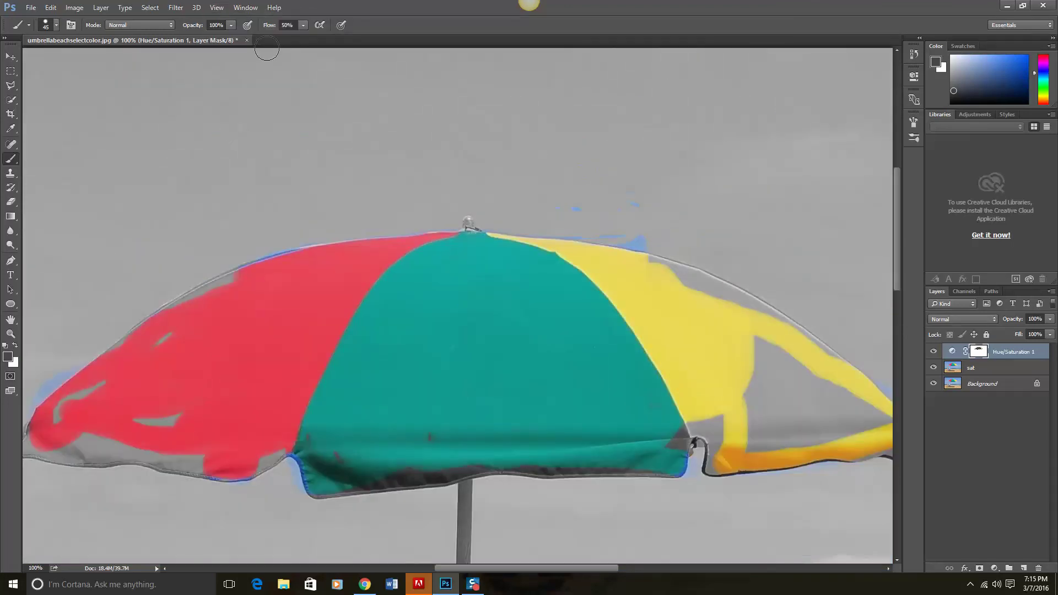
key(ctrl+minus)
key(ctrl+minus)
key(ctrl+minus)
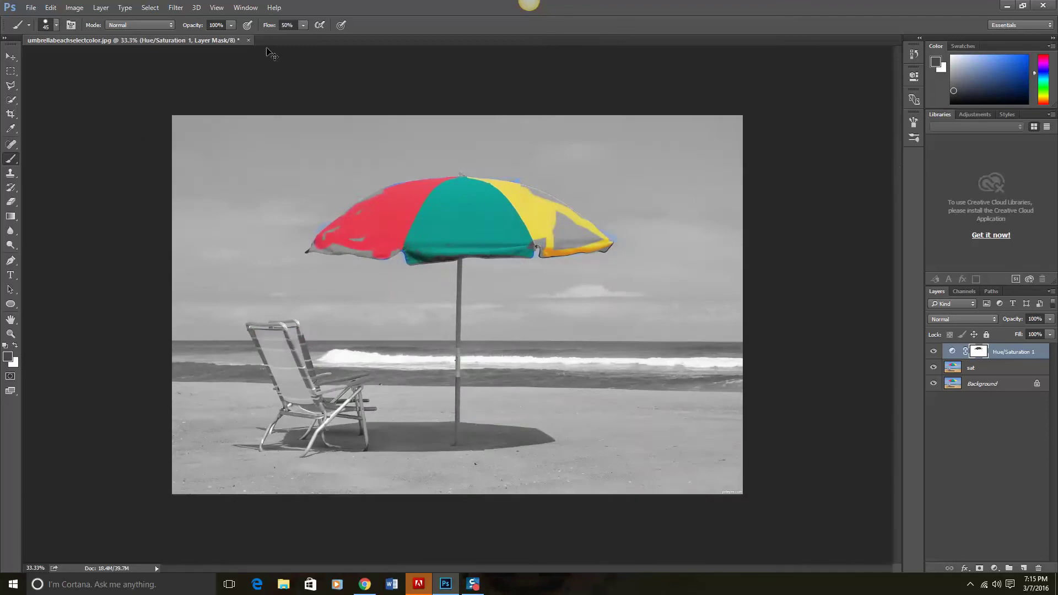
key(ctrl+minus)
key(ctrl+minus)
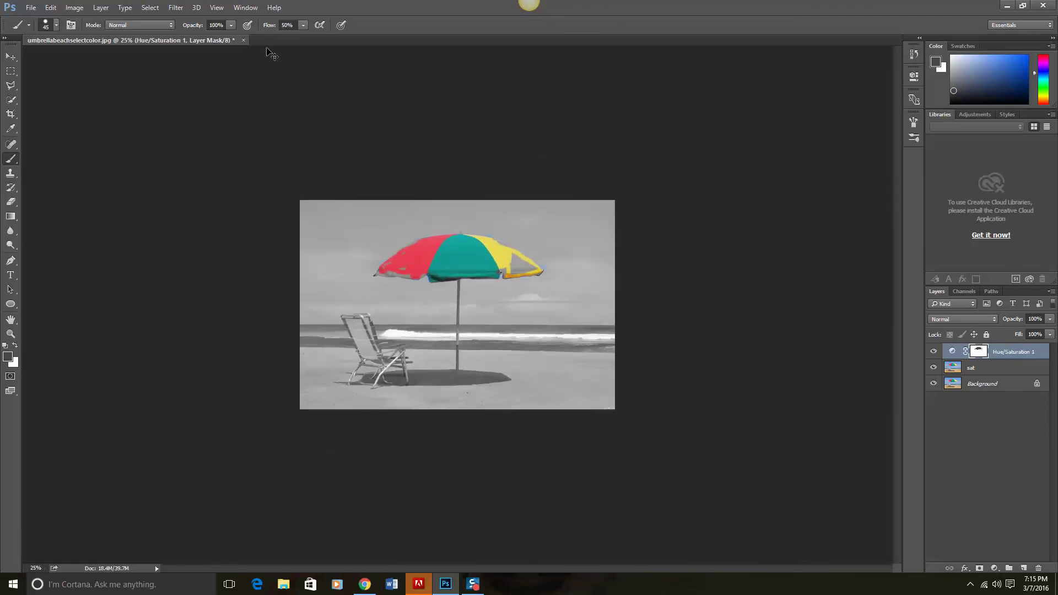
Save the layered image as umbrellabeachselectcolor.psd in Photoshop format, accepting the compatibility option
click(31, 8)
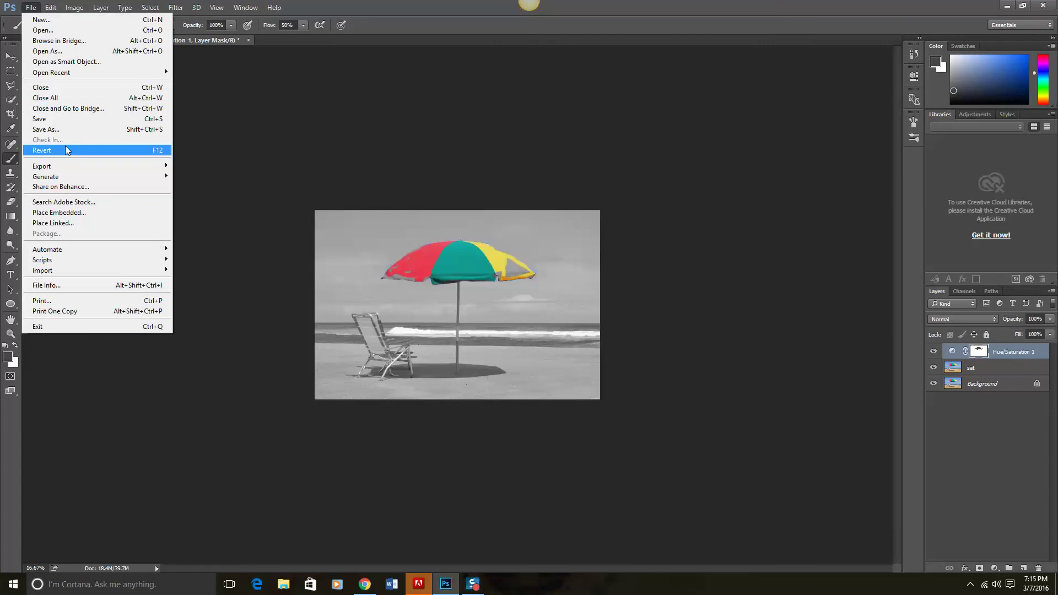
click(55, 129)
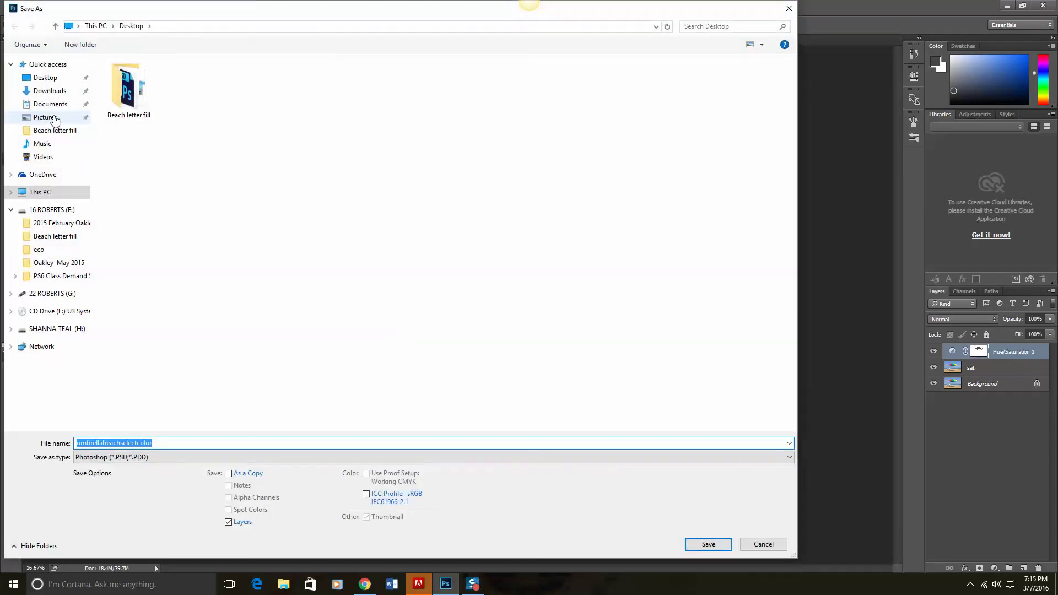
click(708, 546)
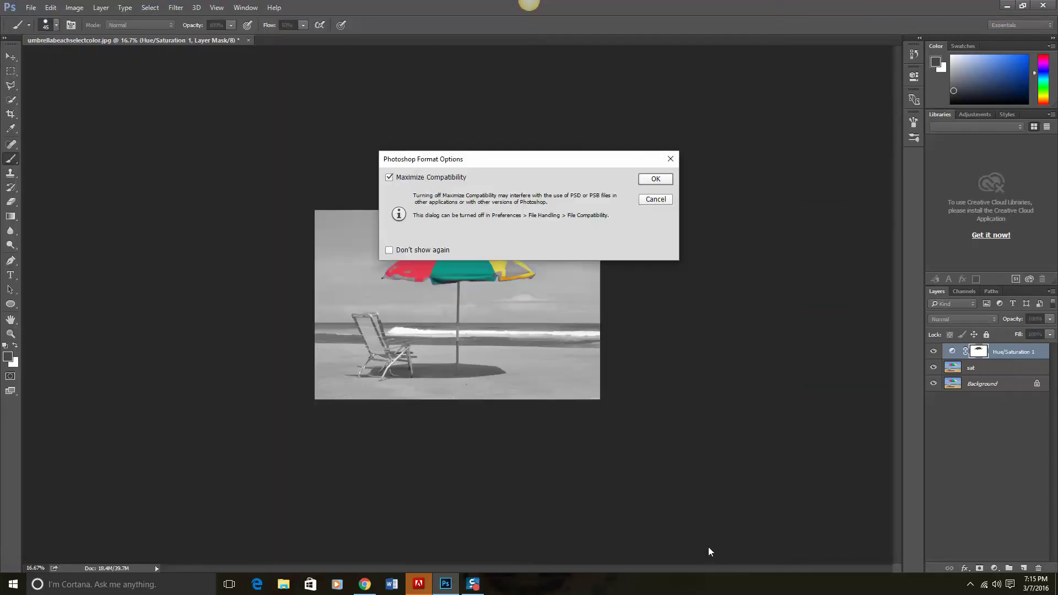
click(642, 182)
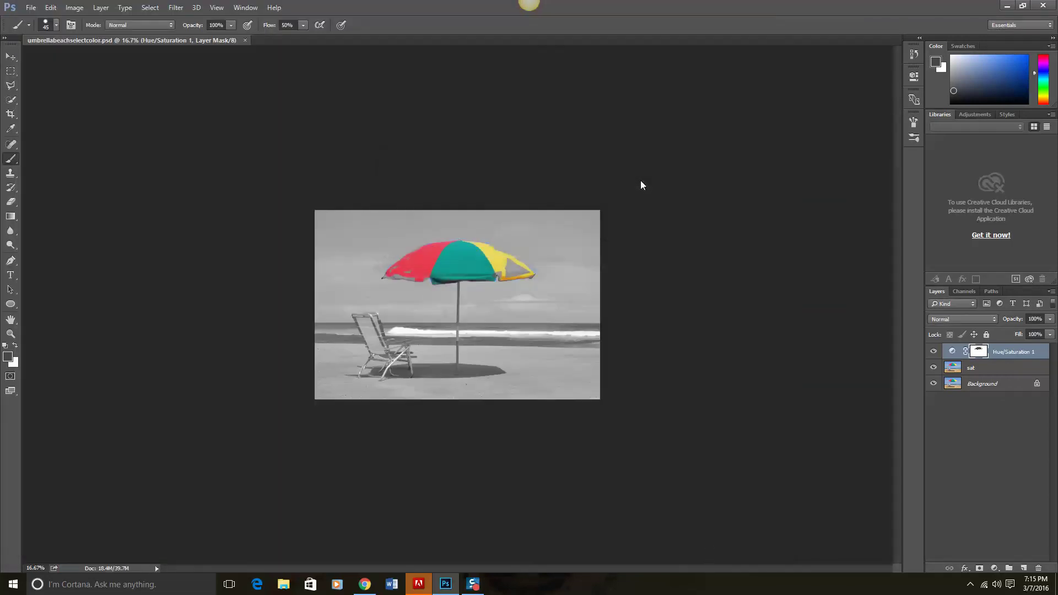